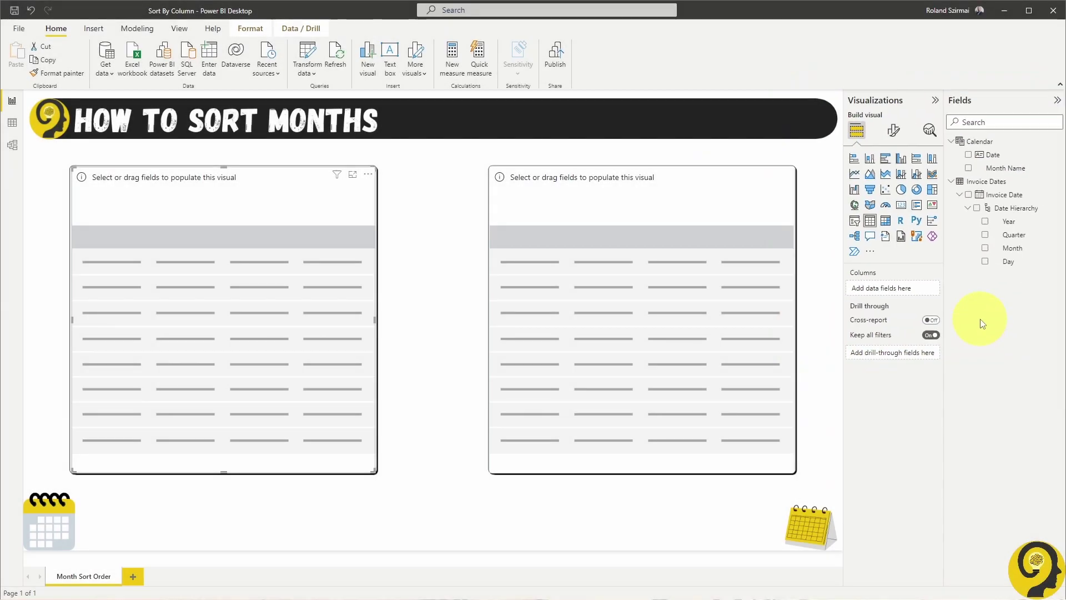
# Step: Check the rows of the Invoice Dates table in Data view, then return to the report page
pyautogui.click(13, 123)
pyautogui.click(1008, 154)
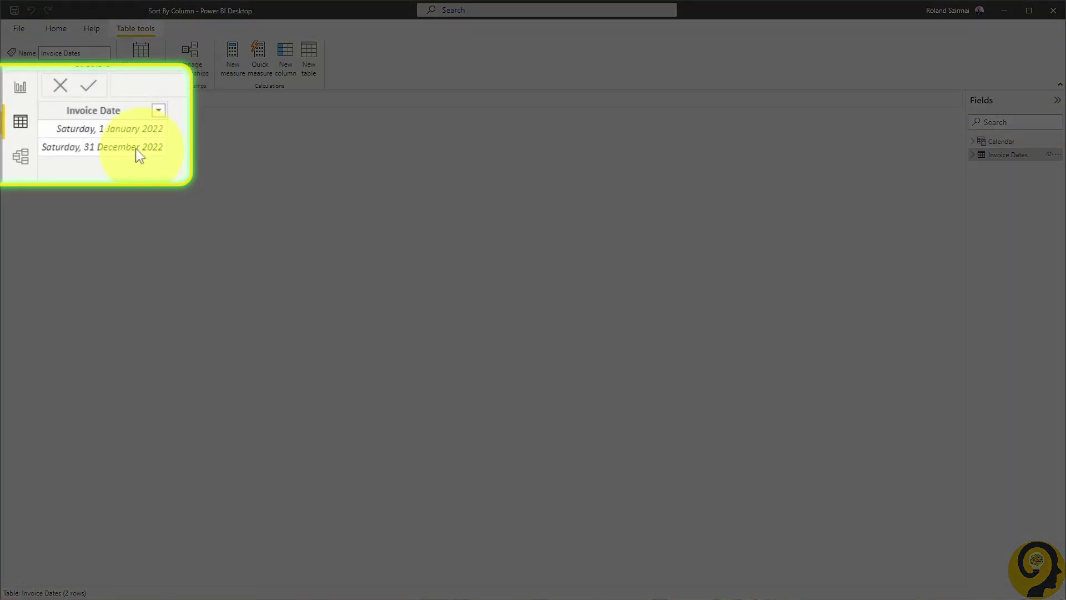
pyautogui.click(12, 100)
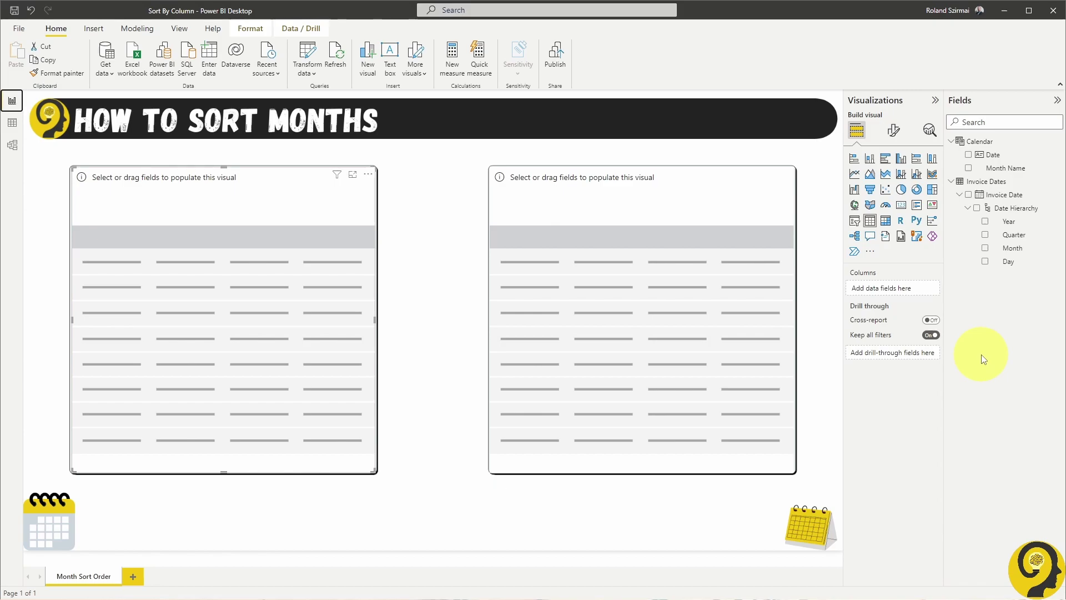
# Step: Show the Calendar table's DAX formula with CALENDARAUTO and the FORMAT-based Month Name column
pyautogui.click(991, 141)
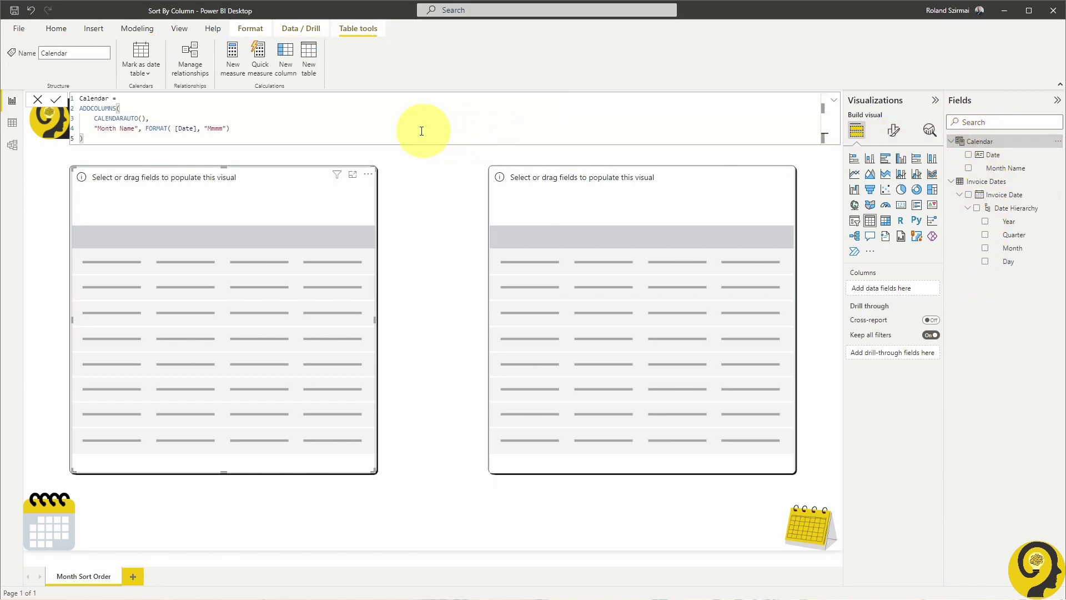
pyautogui.scroll(2, 399, 125)
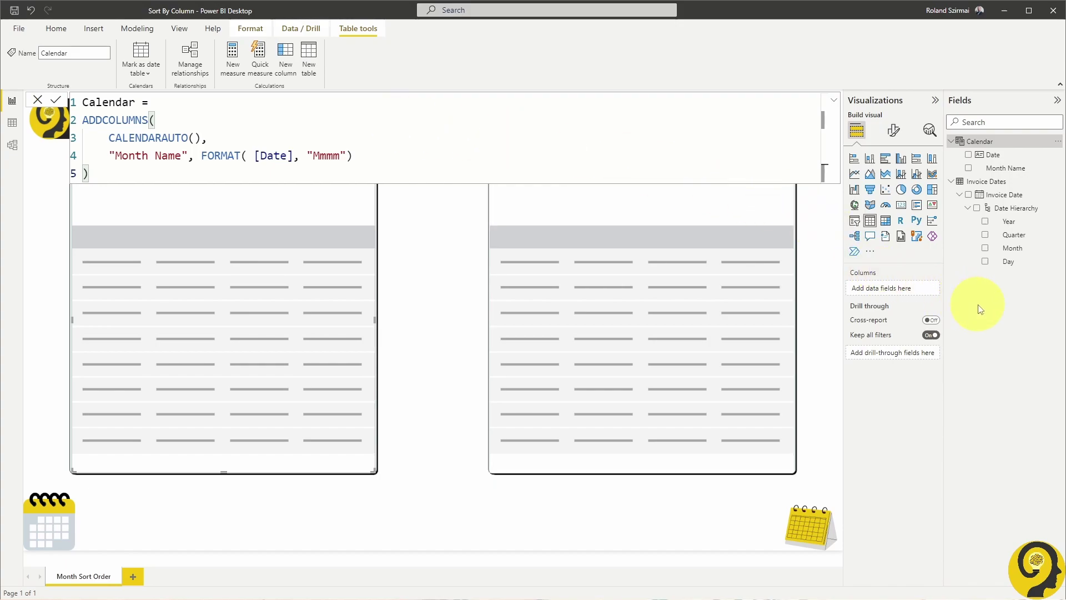
pyautogui.rightClick(977, 142)
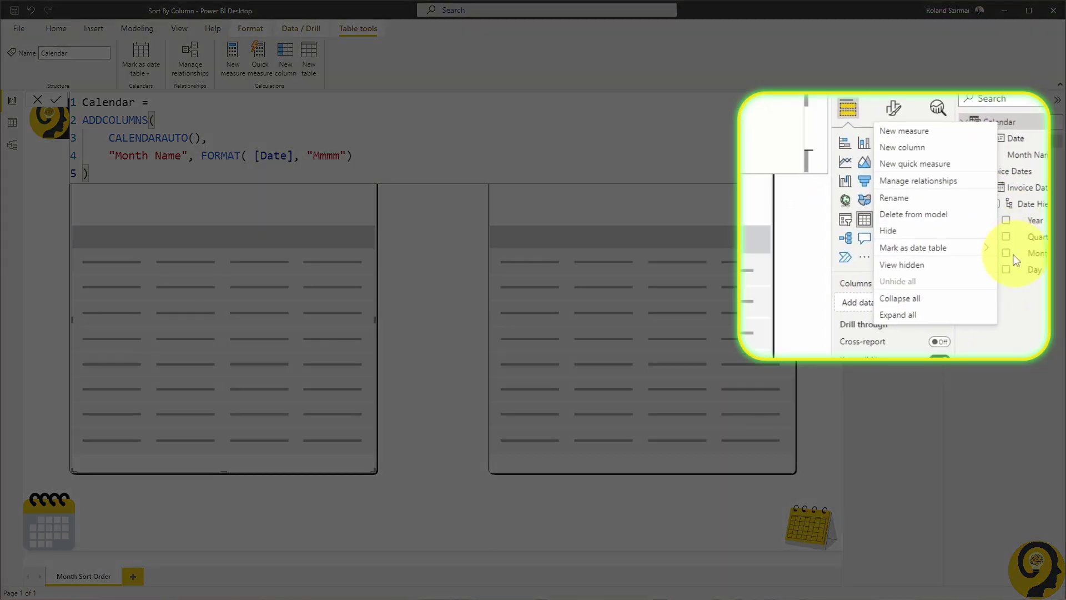
pyautogui.moveTo(971, 248)
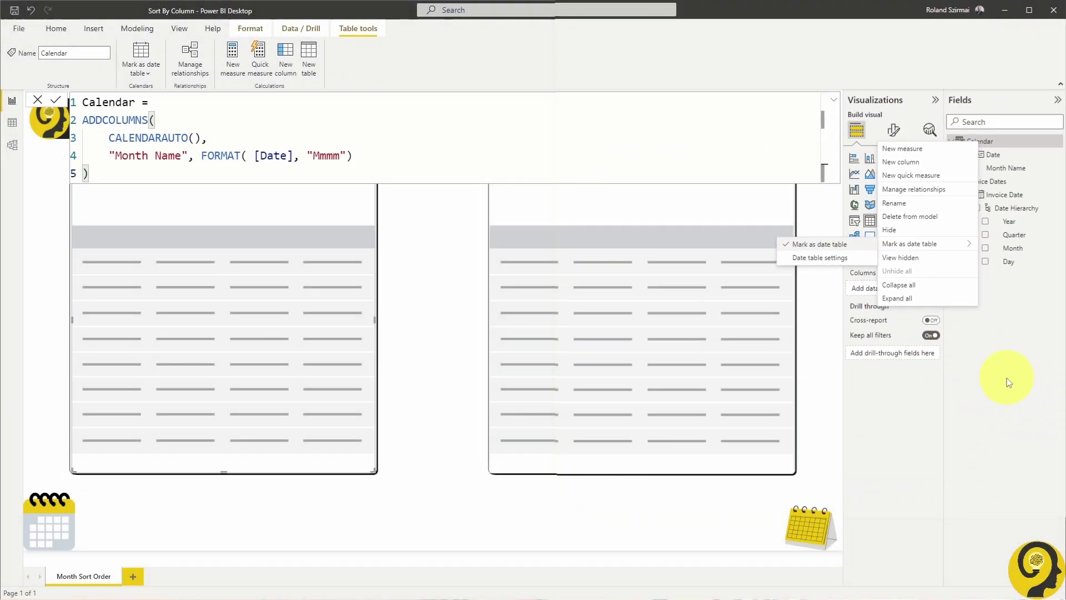
pyautogui.click(1008, 379)
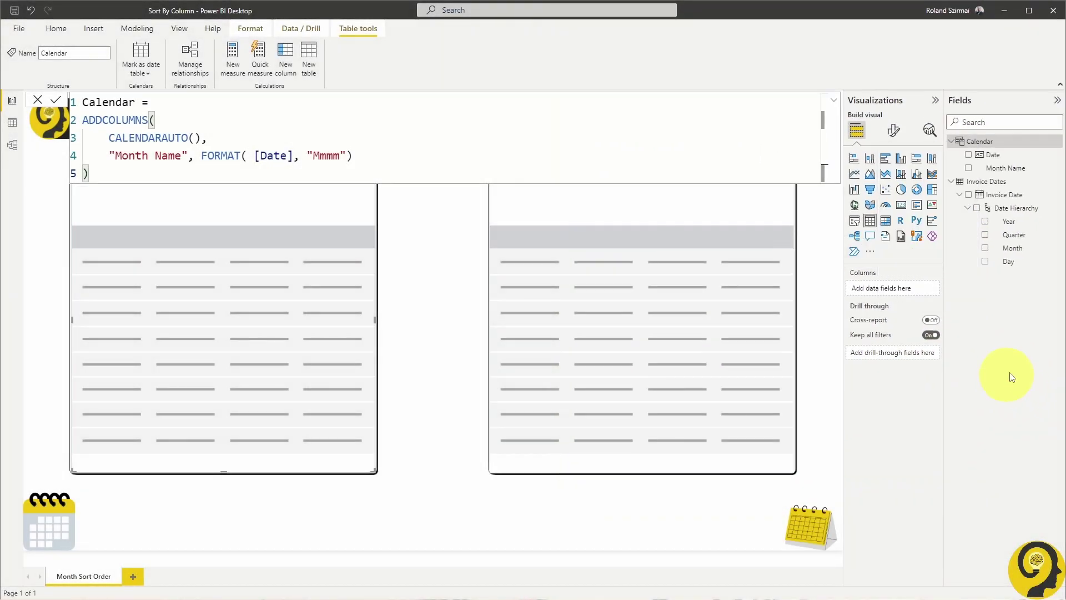
# Step: Put Invoice Date's Month in the left table and toggle its sort from descending back to ascending
pyautogui.moveTo(1018, 256); pyautogui.dragTo(266, 314)
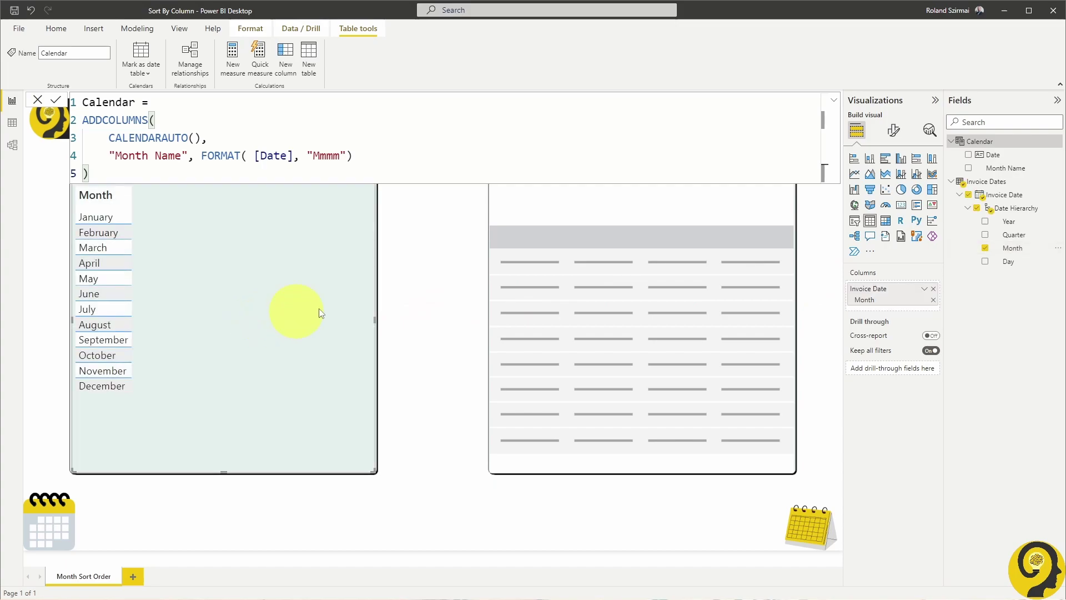
pyautogui.click(992, 185)
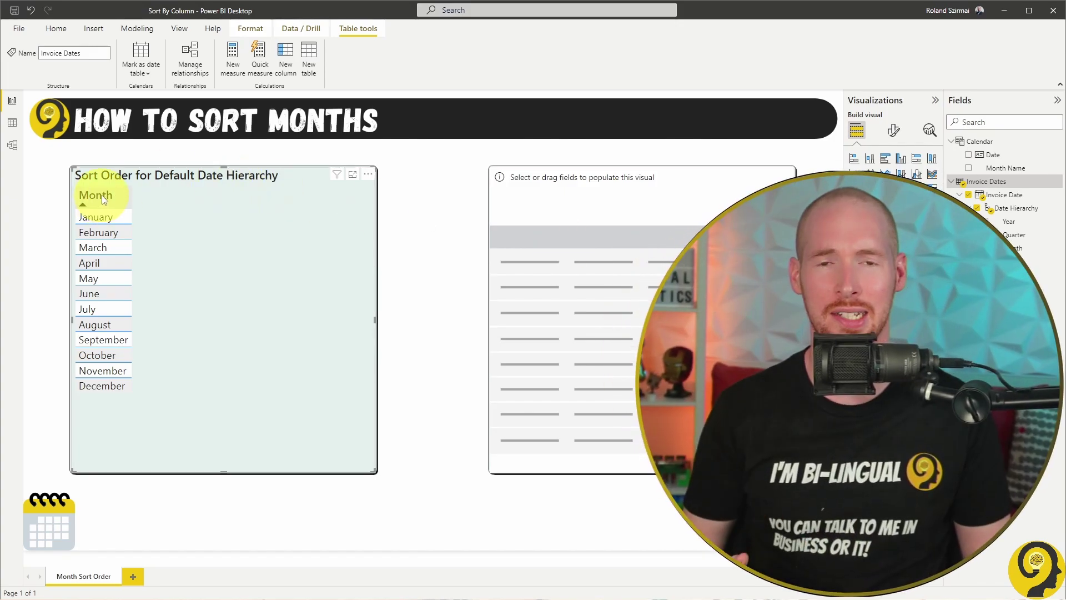
pyautogui.click(118, 193)
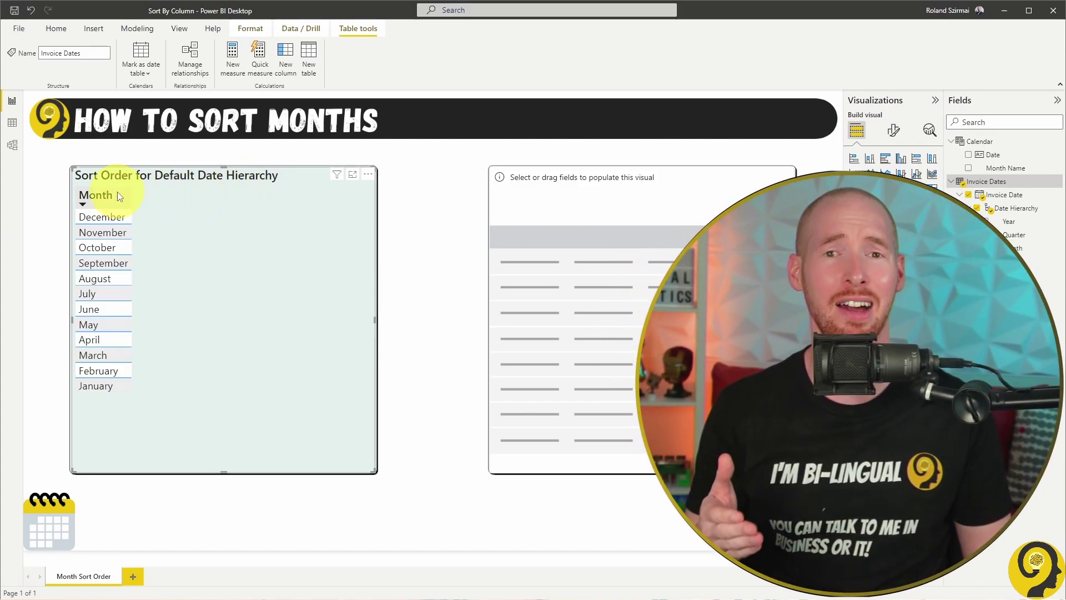
pyautogui.click(118, 194)
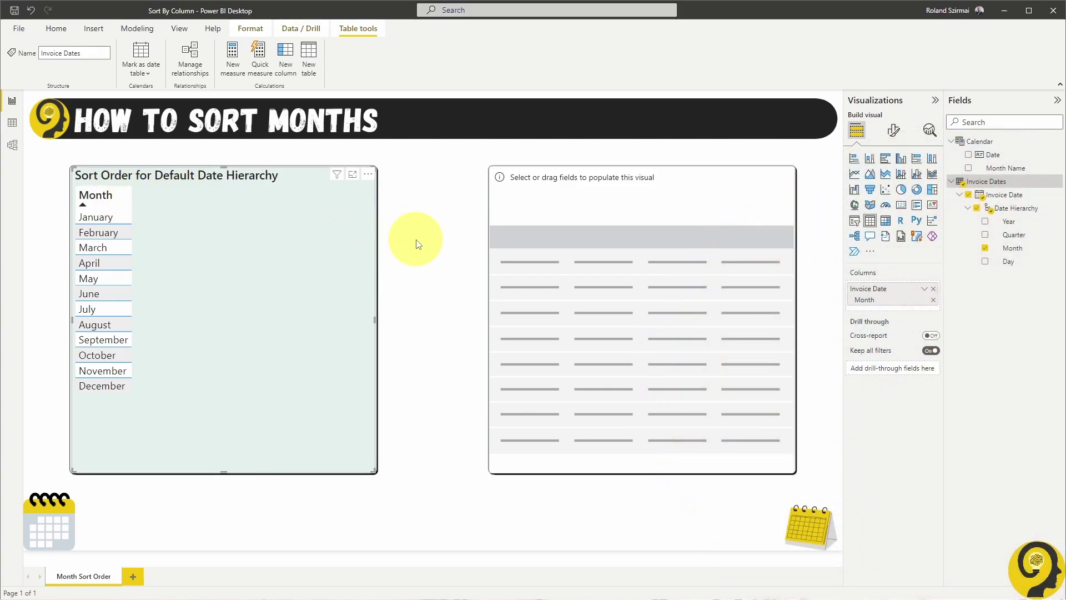
# Step: Put Calendar's Month Name in the right table, sorted alphabetically ascending
pyautogui.moveTo(997, 167); pyautogui.dragTo(647, 273)
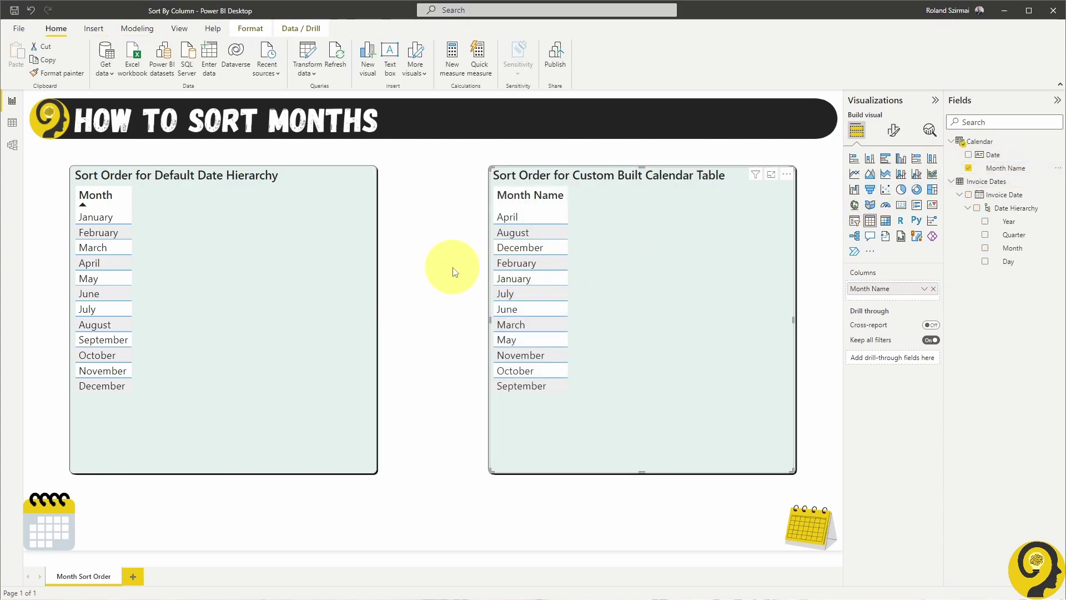
pyautogui.click(542, 197)
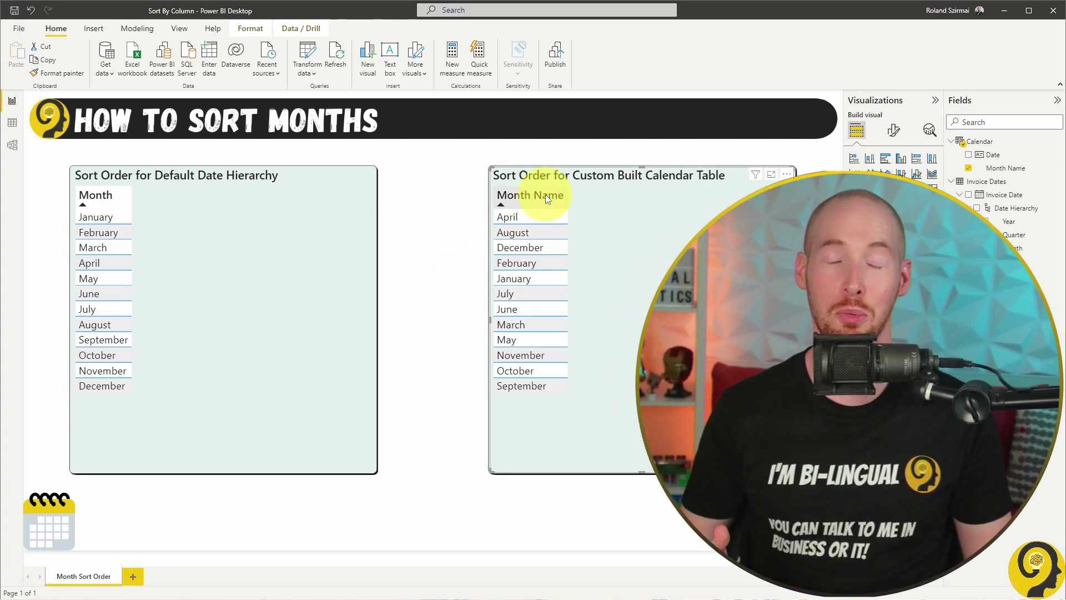
pyautogui.click(545, 197)
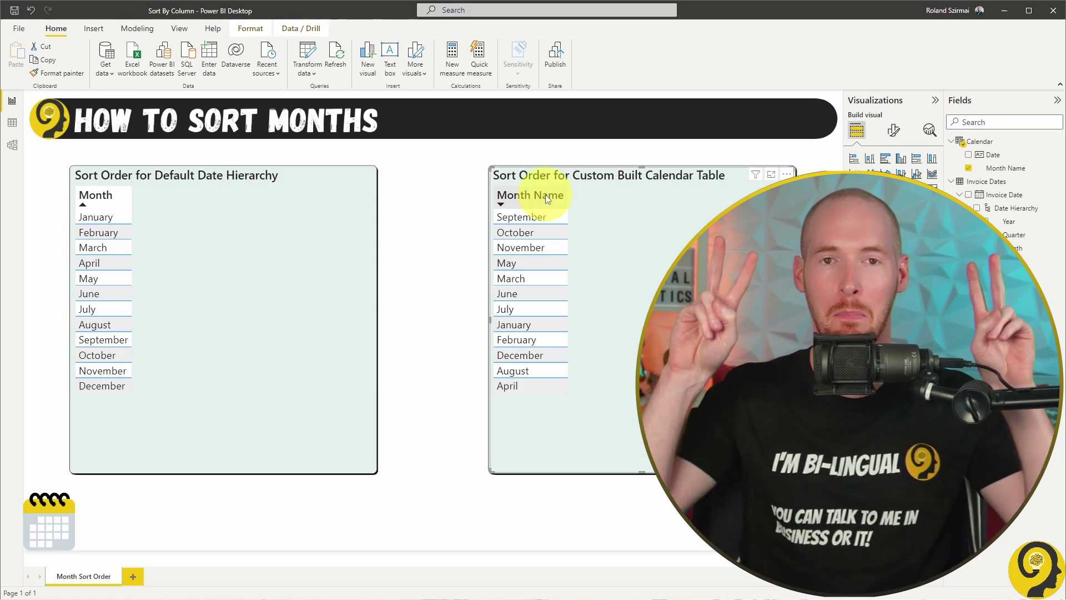
pyautogui.click(544, 196)
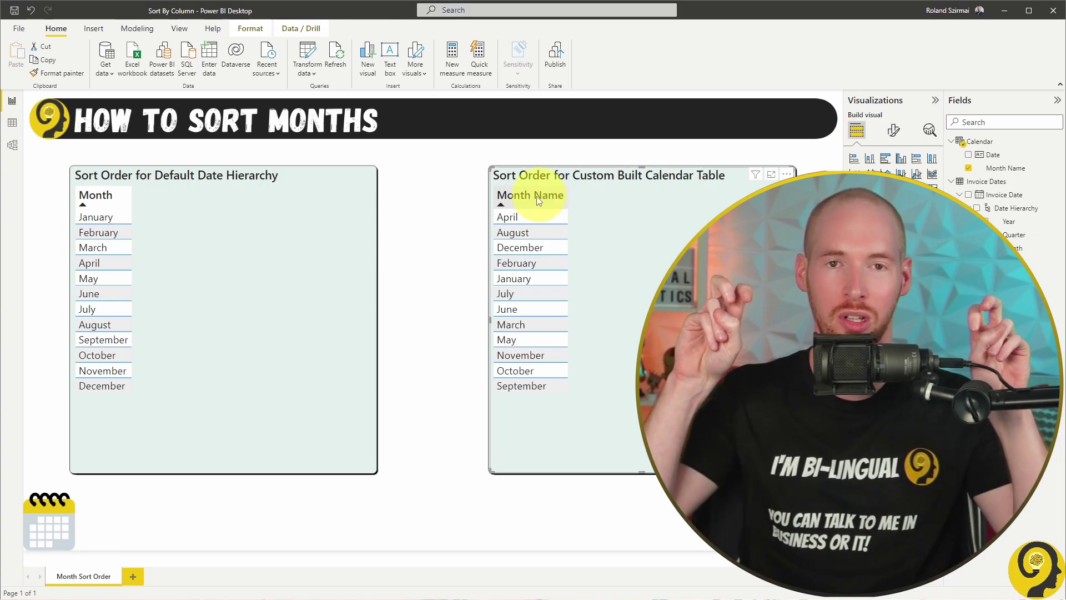
pyautogui.click(455, 224)
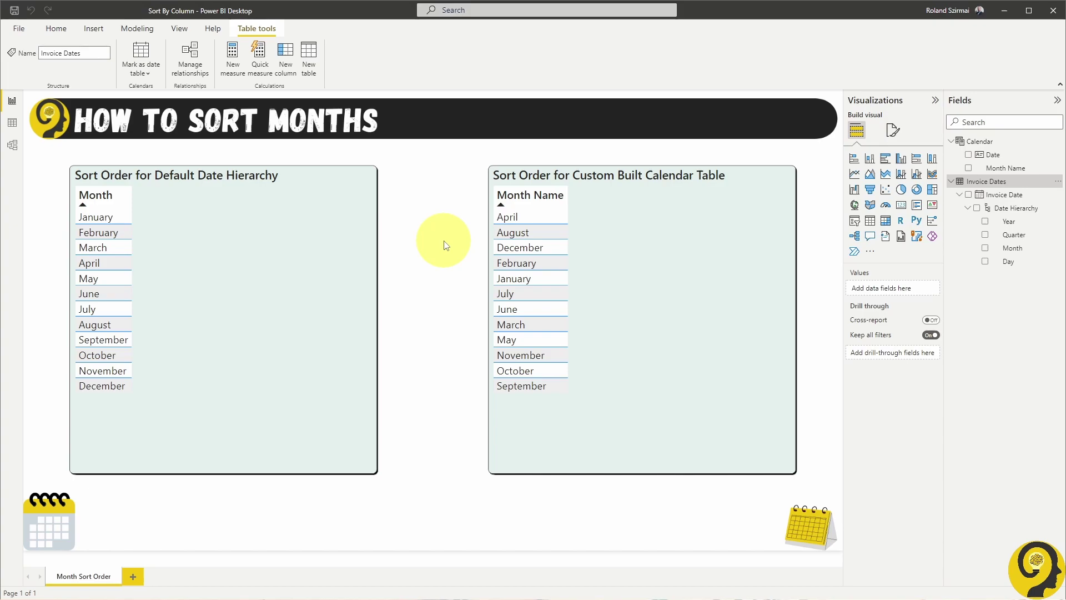
# Step: Add a "Month No" column, MONTH( [Date] ), to the Calendar table's DAX formula
pyautogui.click(994, 141)
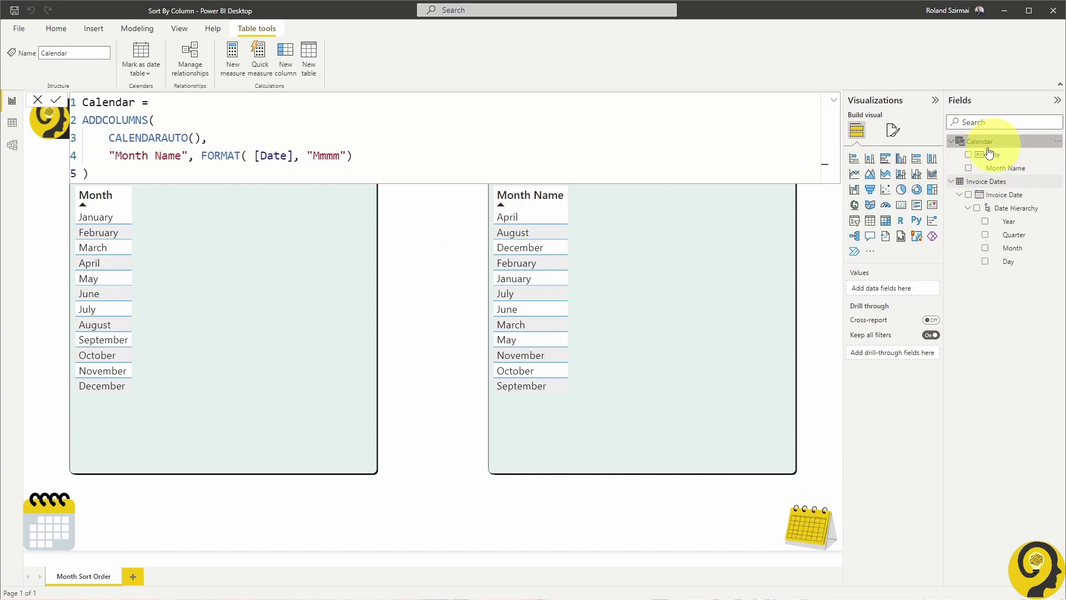
pyautogui.write(',')
pyautogui.hotkey('shift', 'Return')
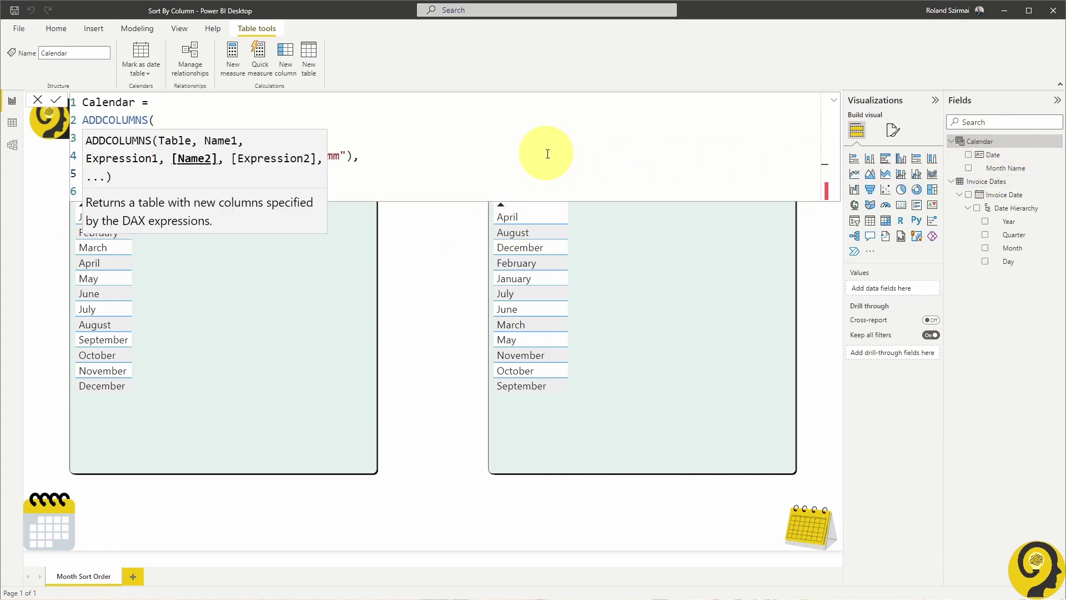
pyautogui.write('"Month No')
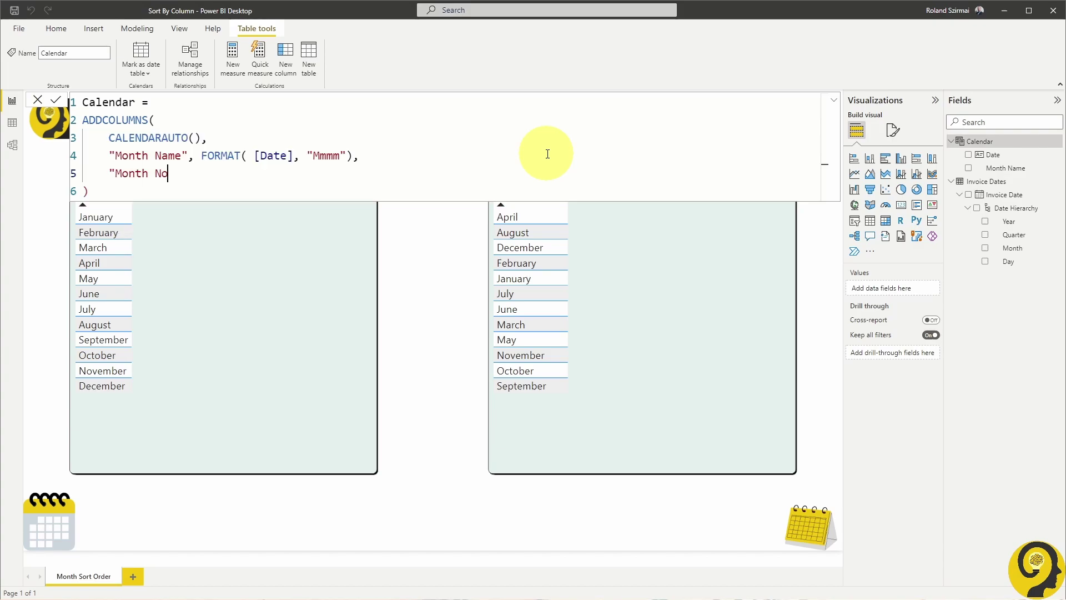
pyautogui.write('", MONTH(')
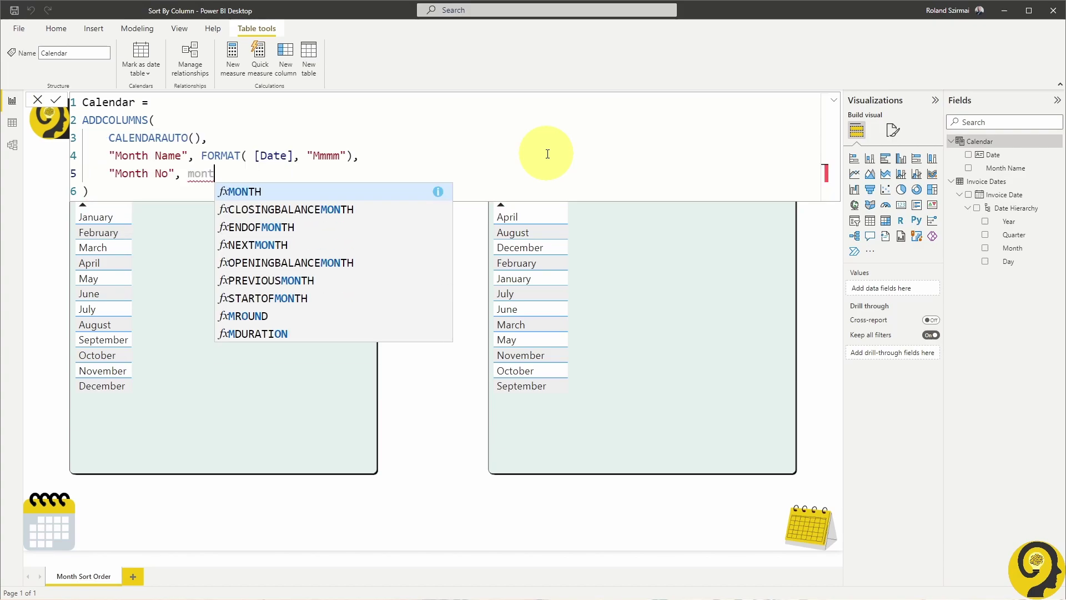
pyautogui.write(' [Date] )')
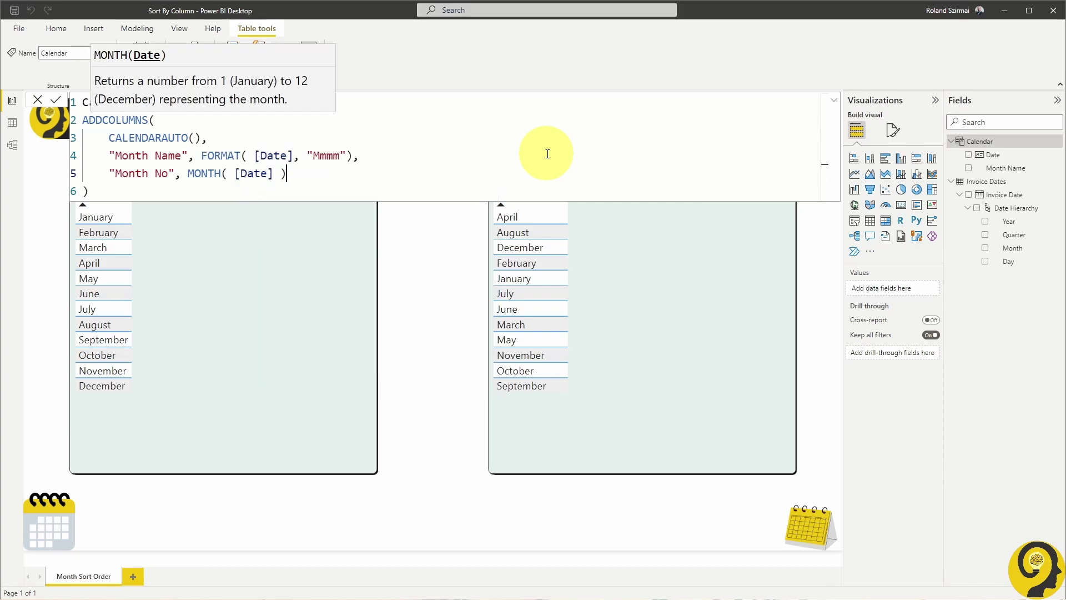
pyautogui.press('Return')
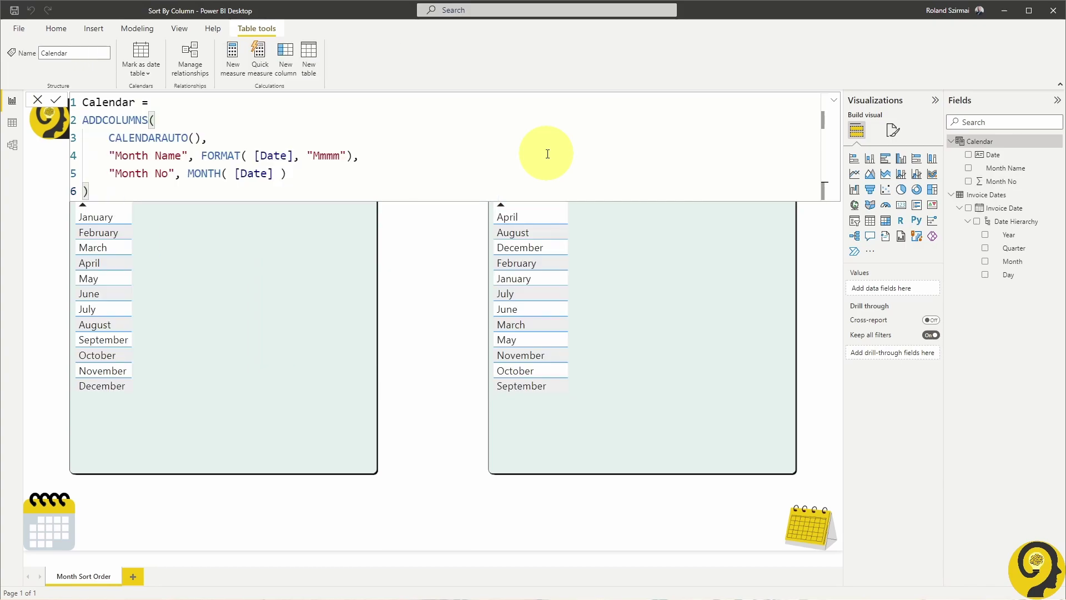
# Step: Set Month No's summarization to Don't summarize
pyautogui.click(1017, 182)
pyautogui.click(384, 68)
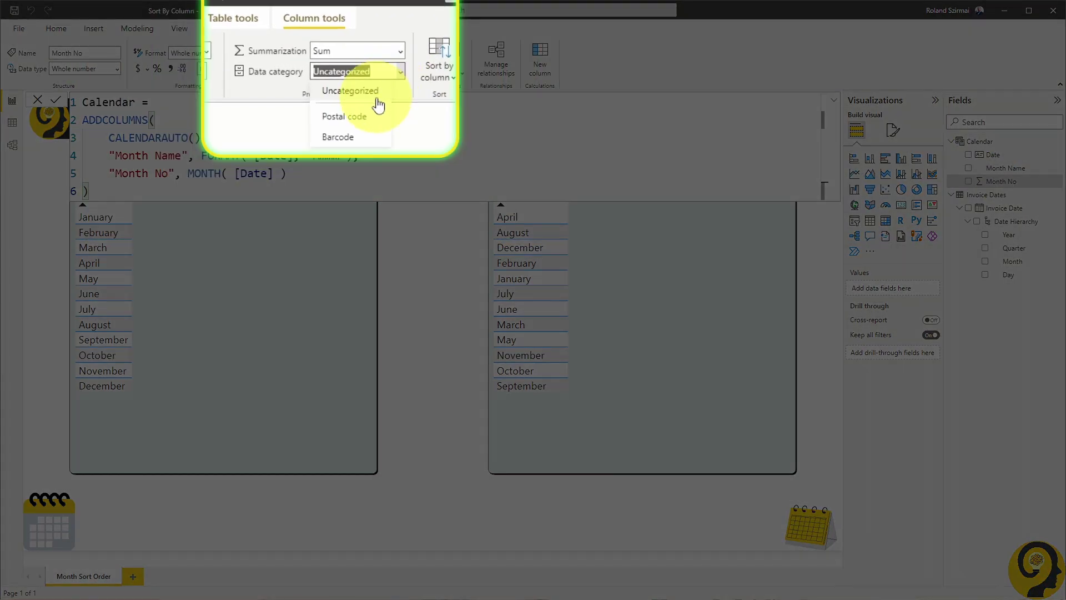
pyautogui.click(384, 53)
pyautogui.click(367, 84)
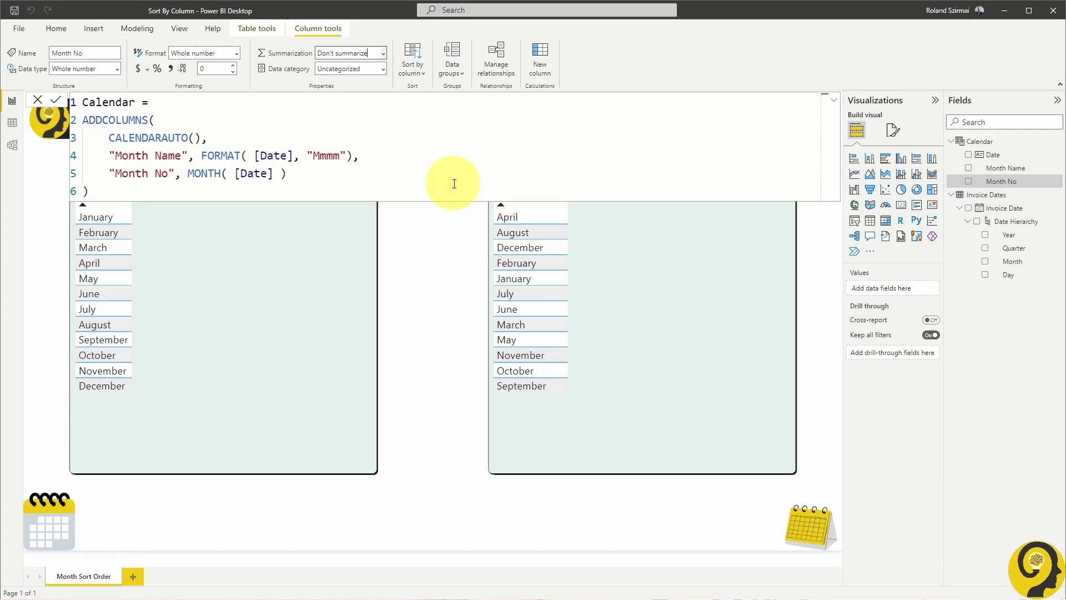
pyautogui.click(552, 231)
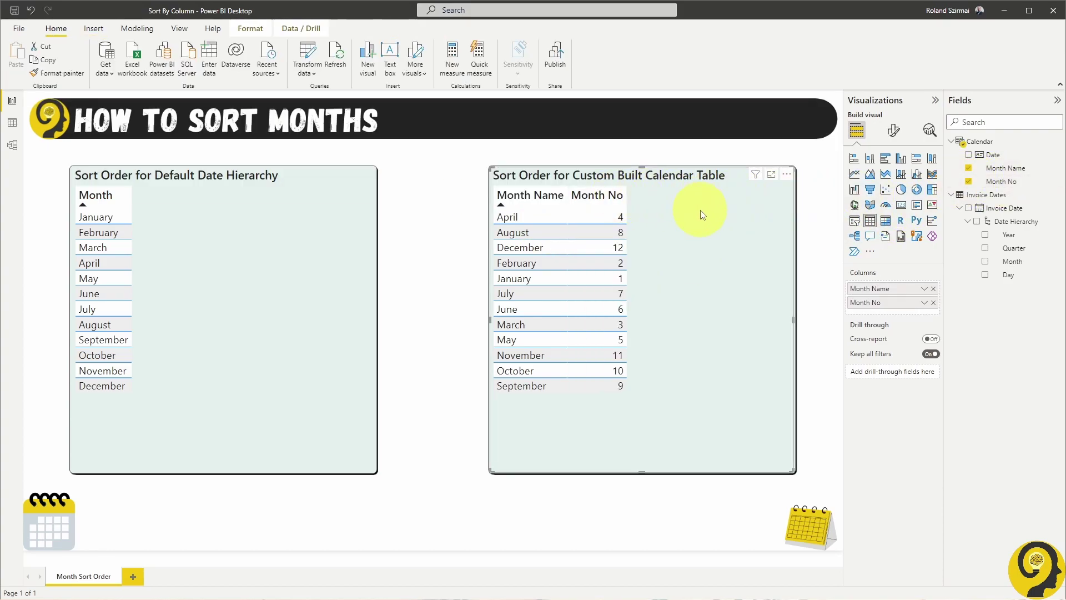
# Step: Make Month Name sort by Month No, then remove Month No from the calendar table
pyautogui.click(598, 194)
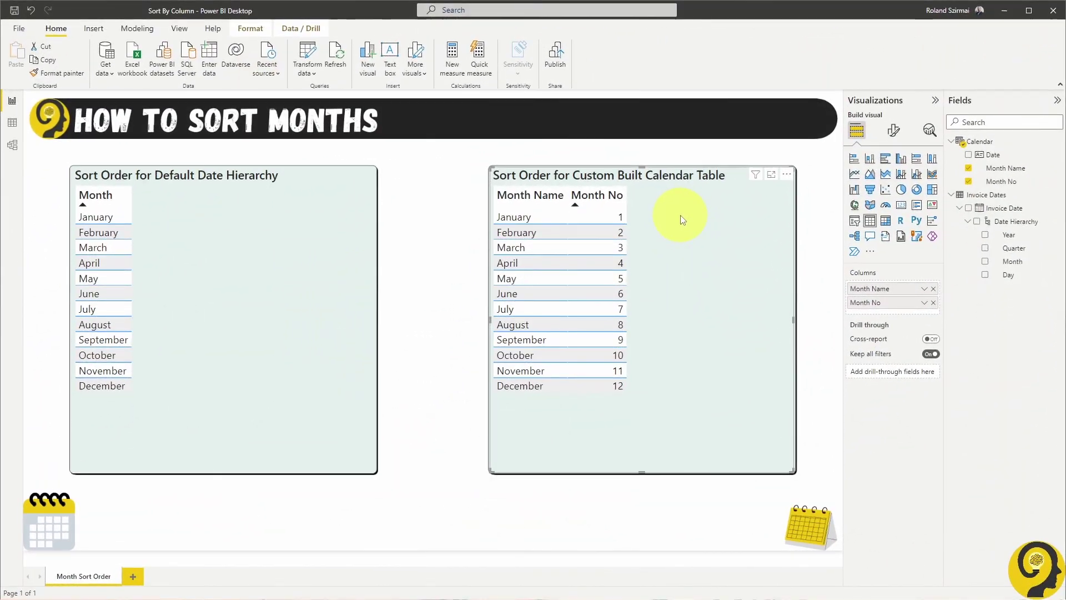
pyautogui.click(529, 195)
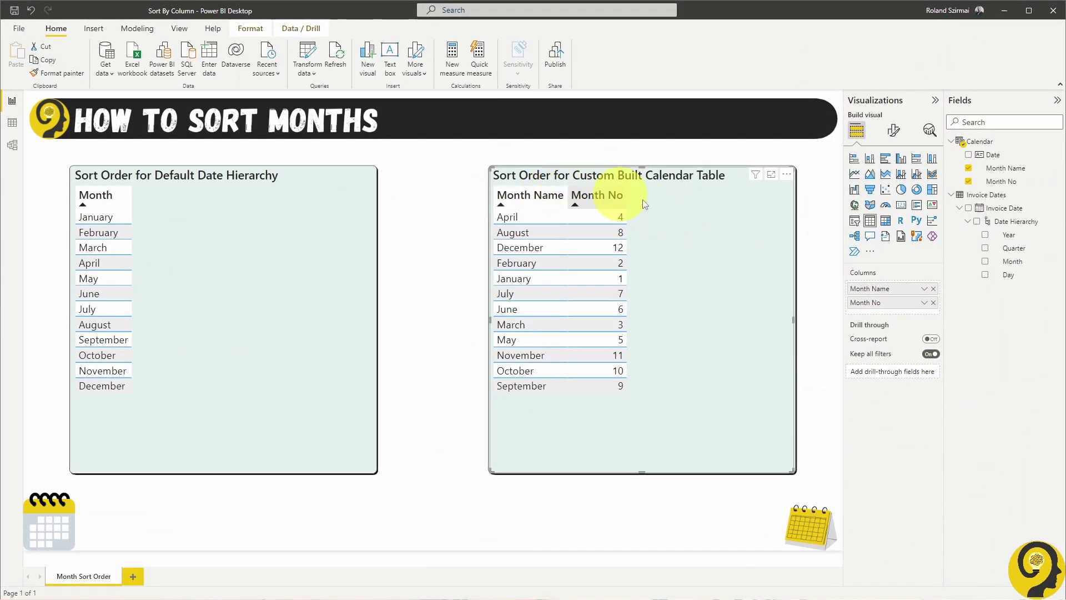
pyautogui.click(1005, 167)
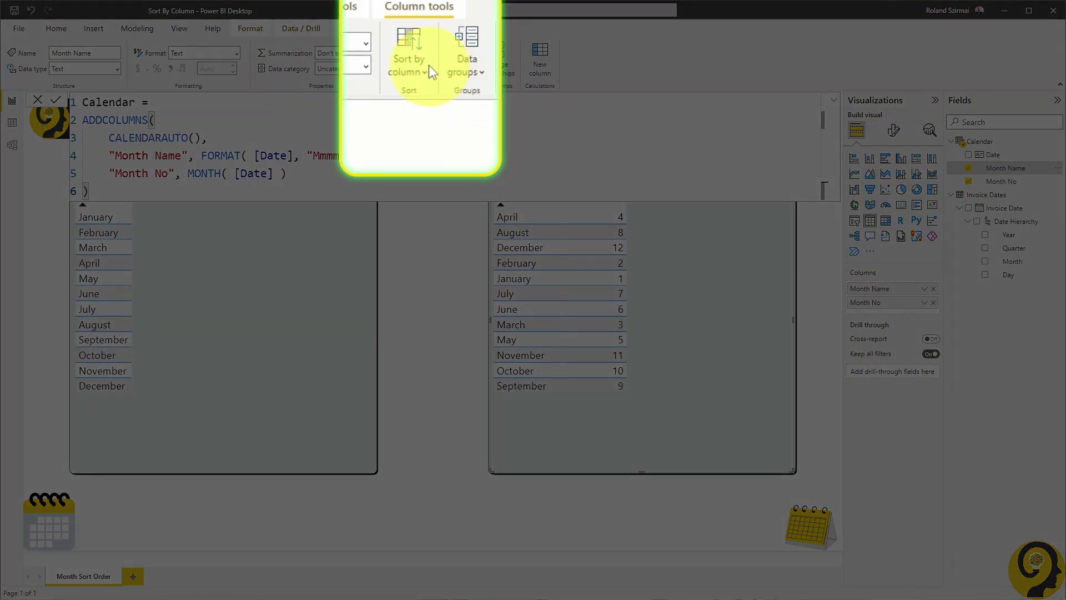
pyautogui.click(423, 65)
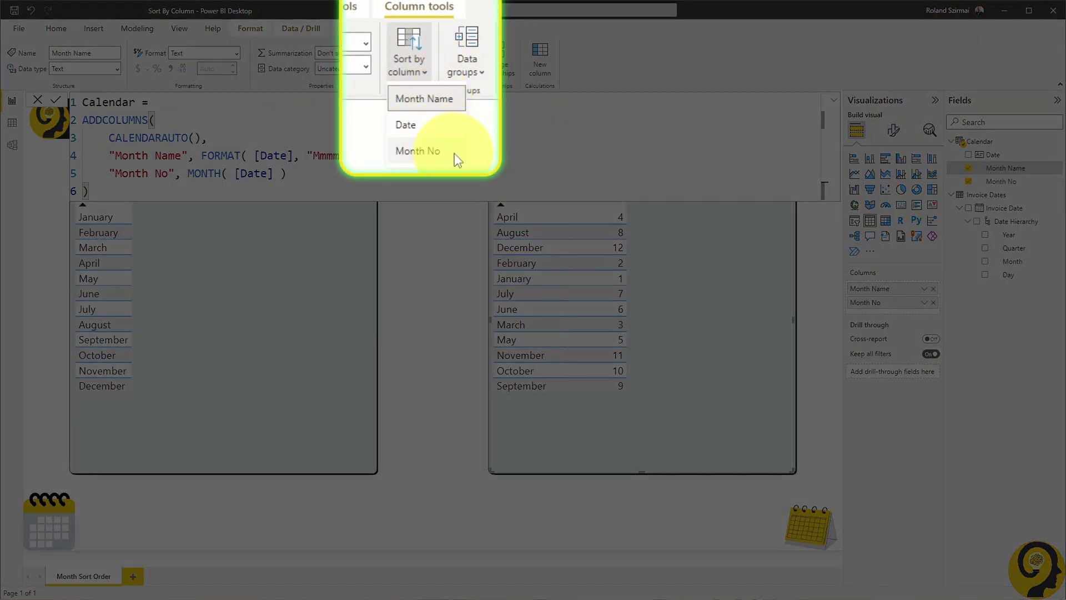
pyautogui.click(443, 129)
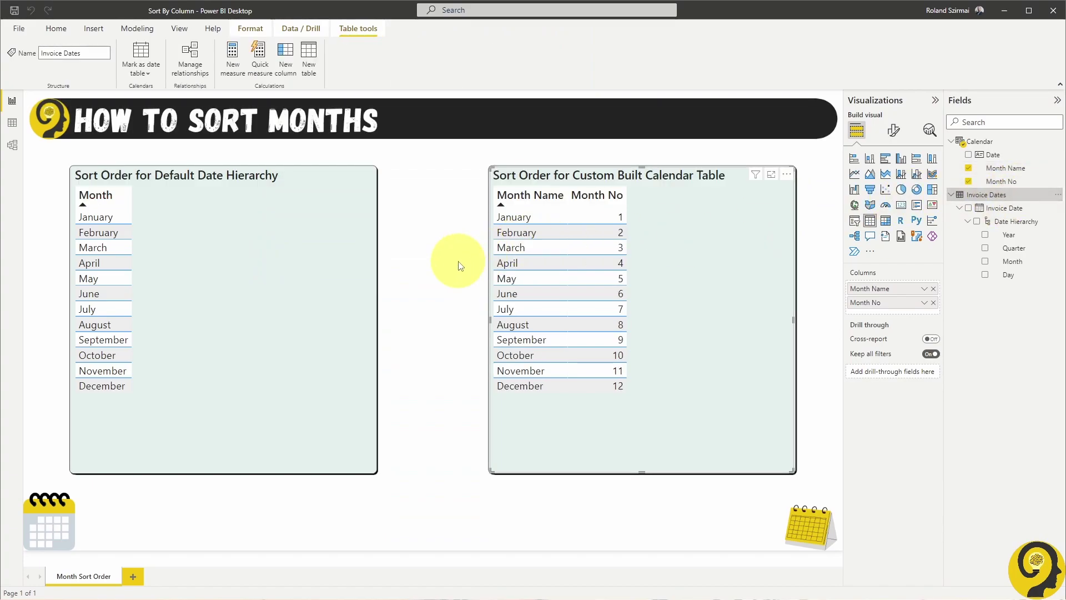
pyautogui.click(935, 303)
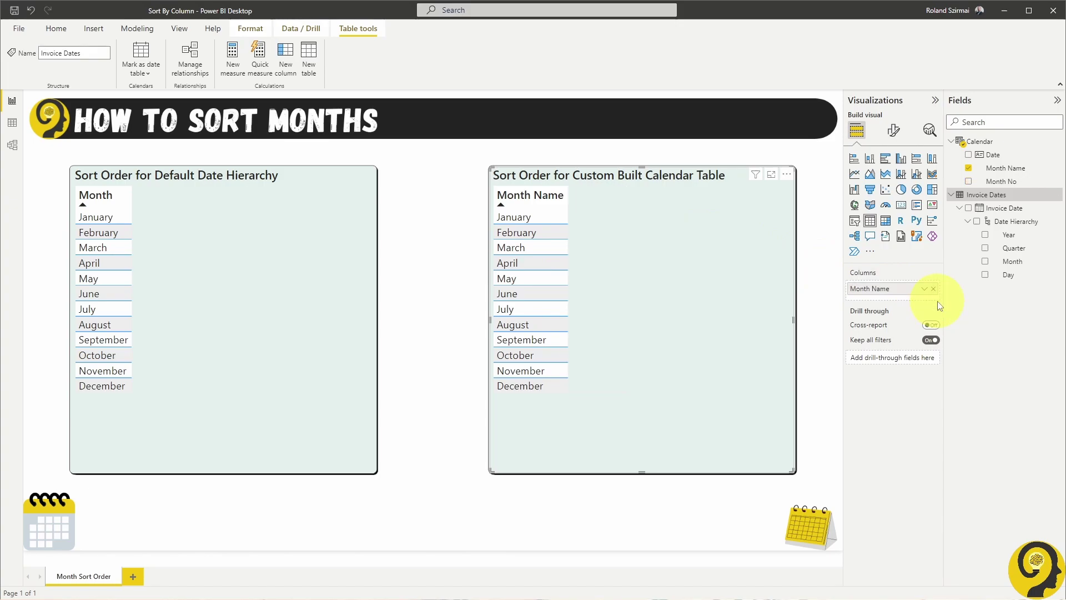
# Step: Flip the Month Name list to descending order
pyautogui.click(549, 205)
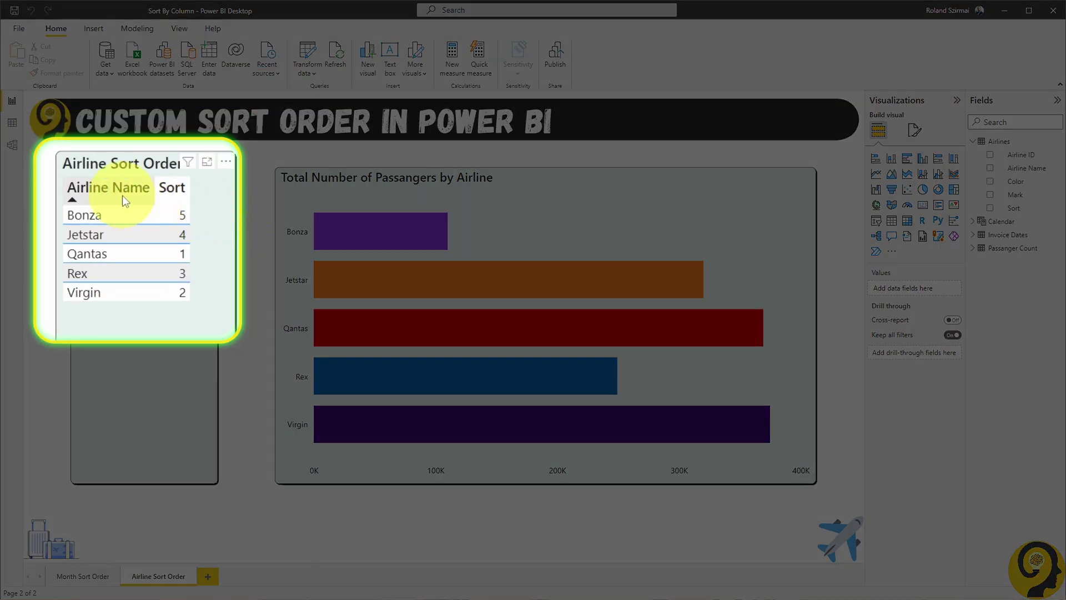
pyautogui.click(124, 202)
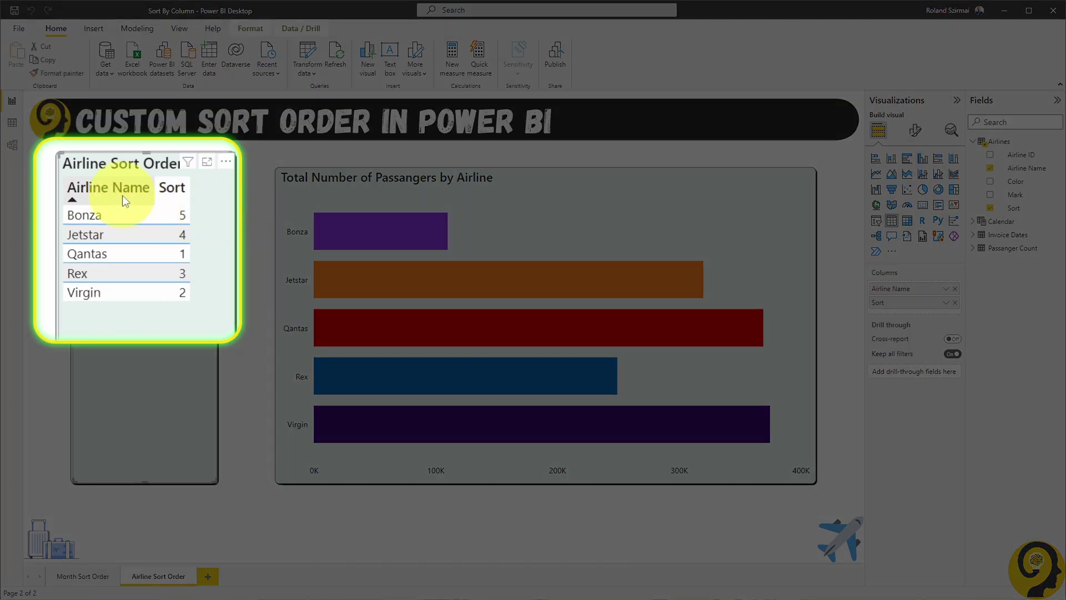
pyautogui.click(124, 189)
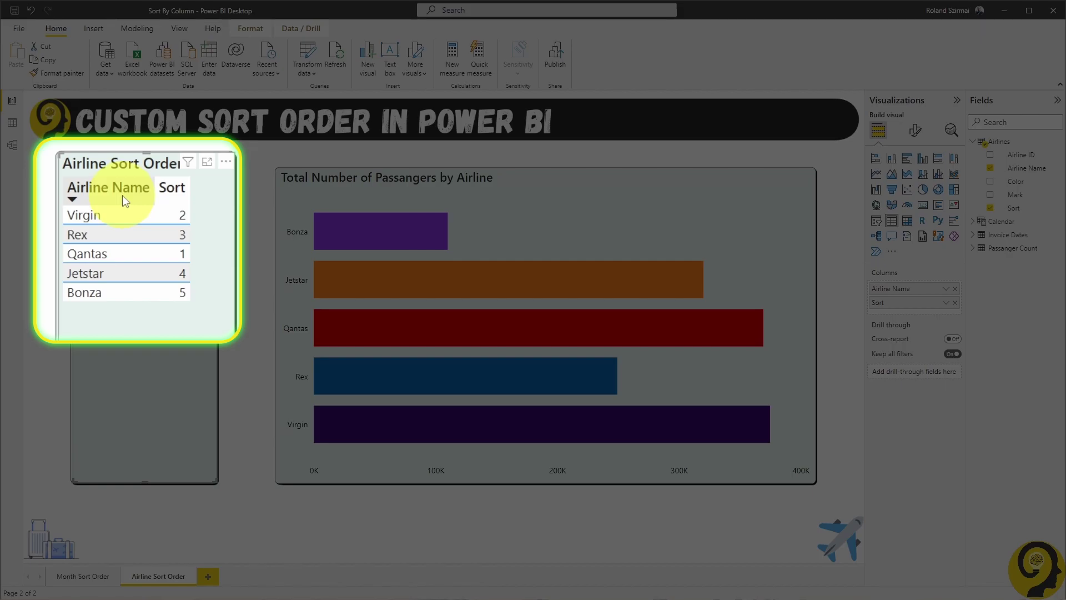
pyautogui.click(123, 196)
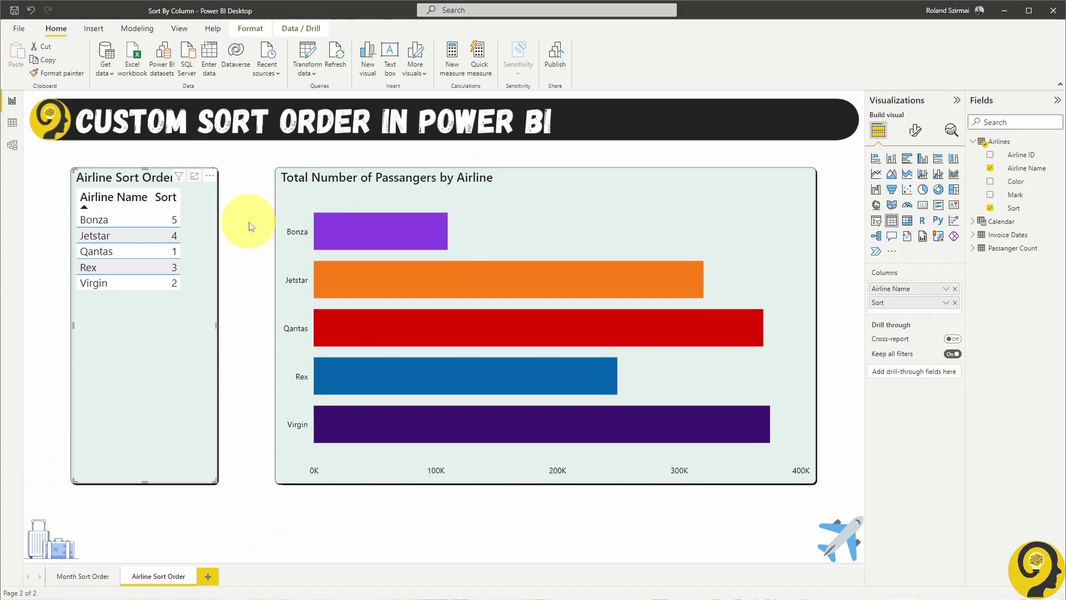
pyautogui.click(806, 176)
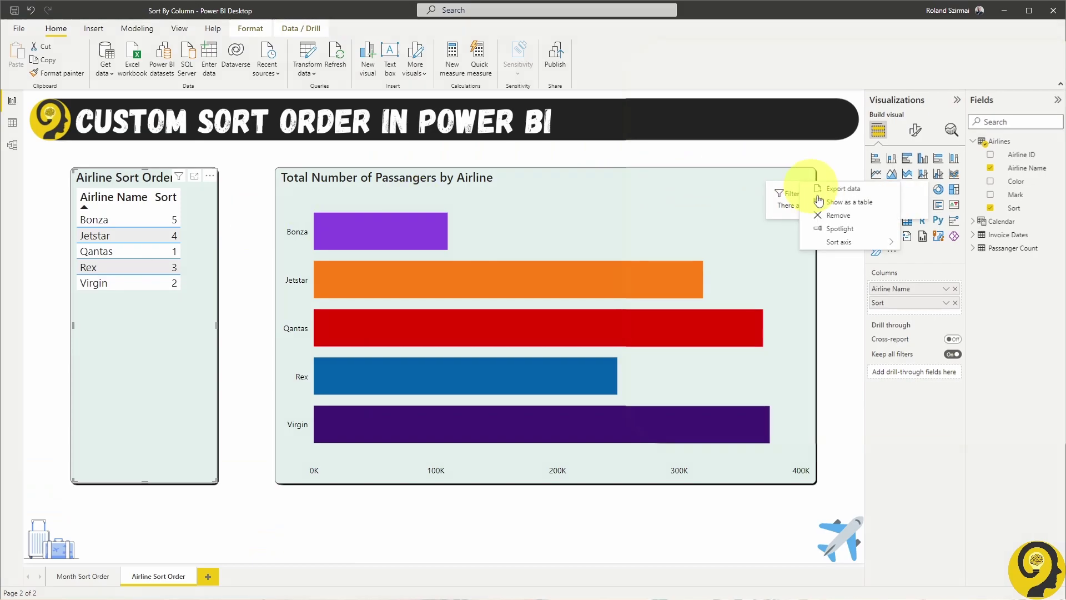
pyautogui.moveTo(856, 242)
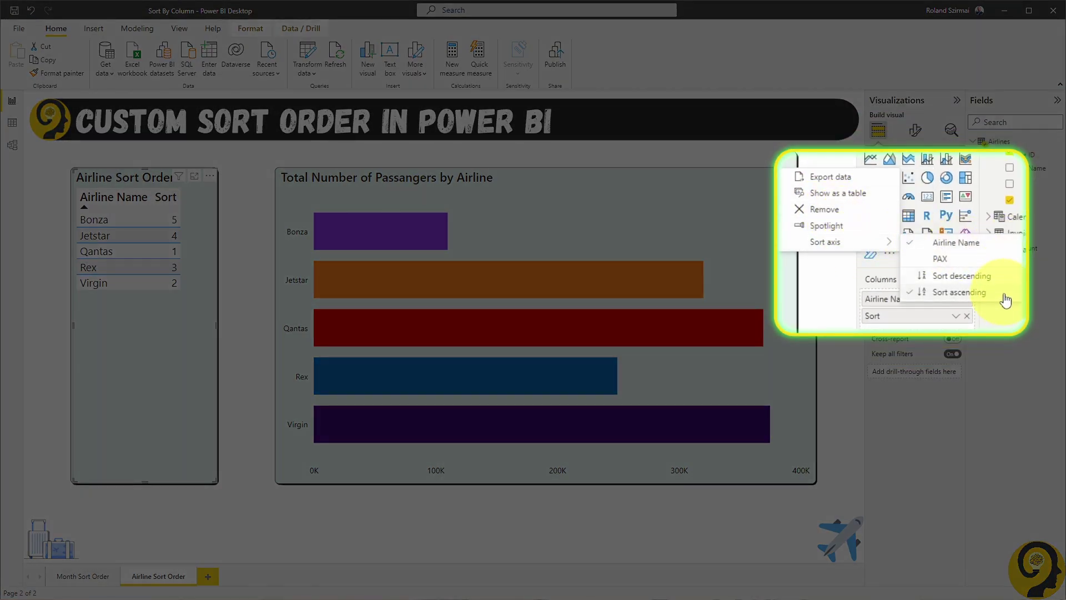
pyautogui.click(999, 333)
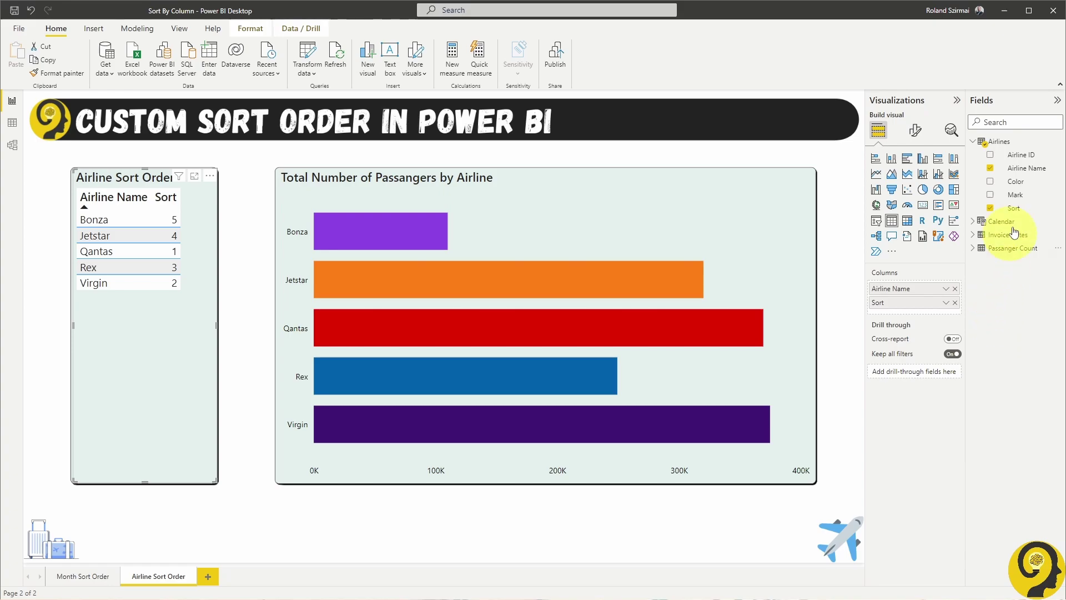
# Step: Set Airline Name's Sort by column to Sort, ordering airlines Qantas, Virgin, Rex, Jetstar, Bonza
pyautogui.click(1026, 170)
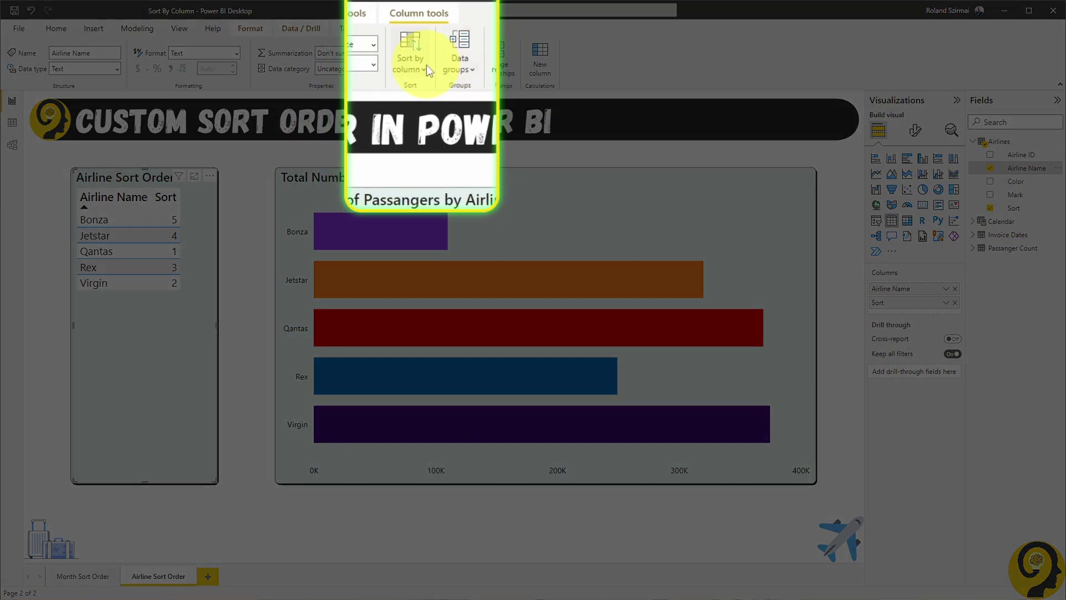
pyautogui.click(426, 65)
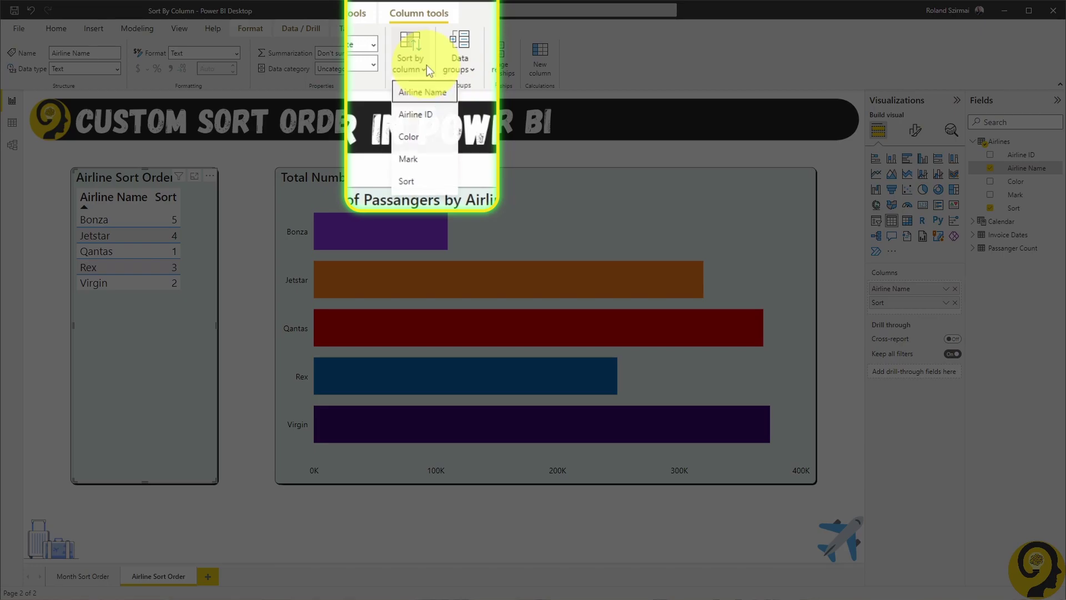
pyautogui.click(420, 182)
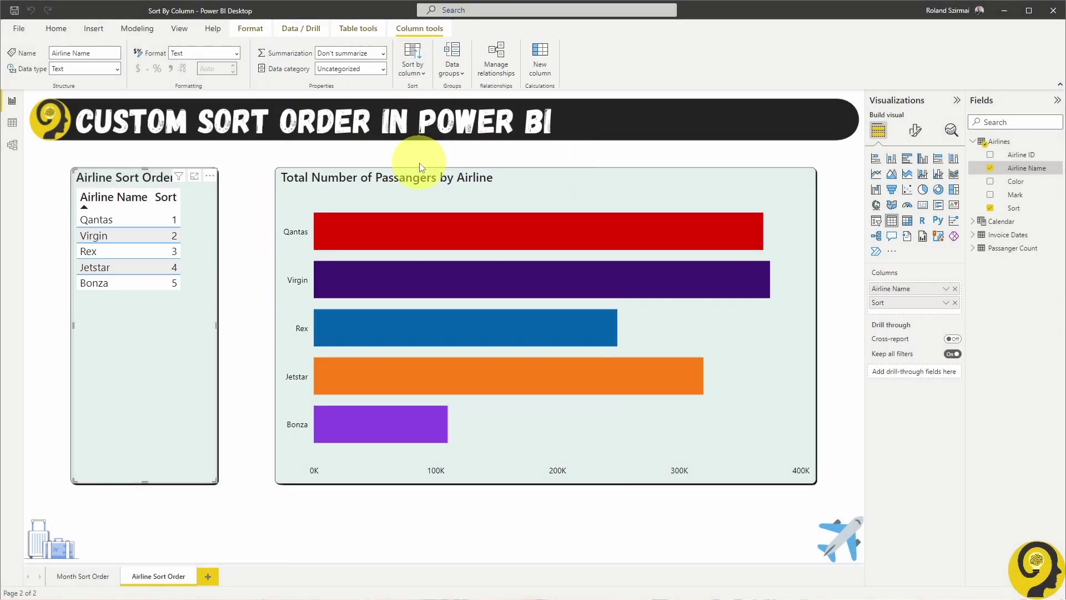
pyautogui.click(253, 252)
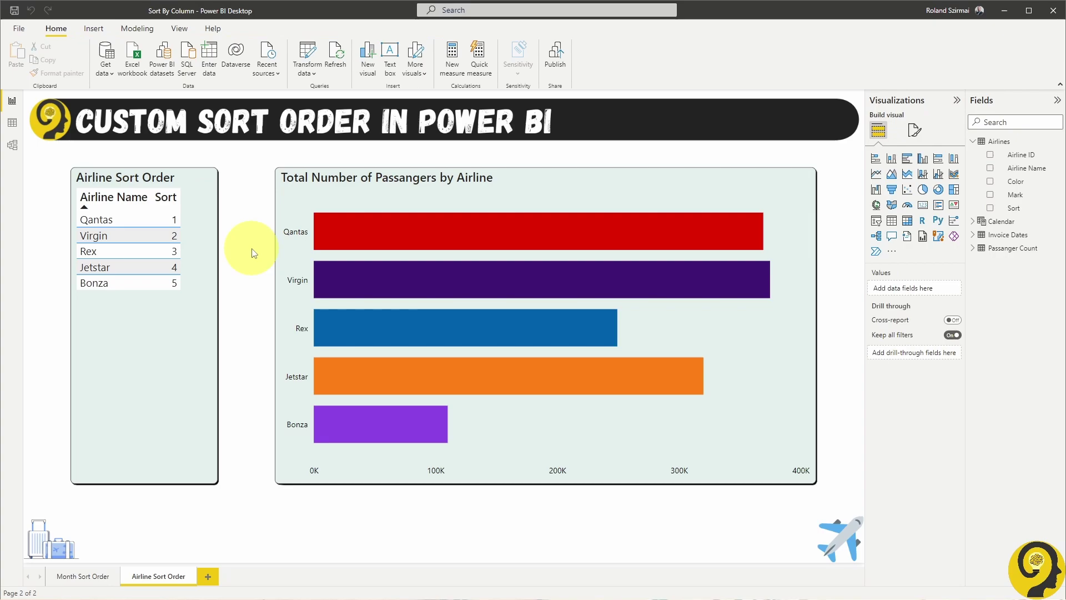